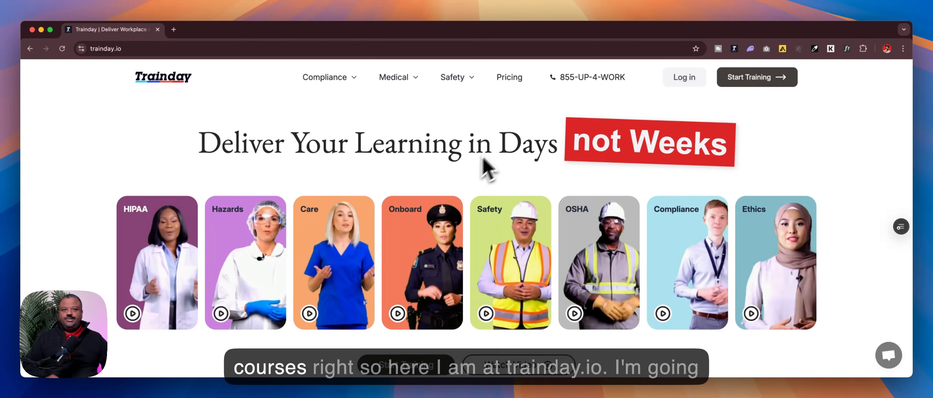
Start a new theme from the Trainday dashboard and add the green and white Thnyk Unlimited image as its background.
{"action": "left_click", "coordinate": [756, 80]}
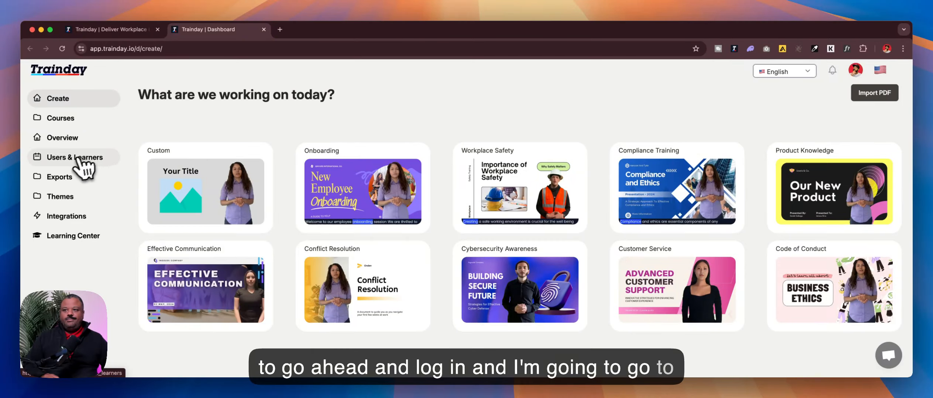
{"action": "left_click", "coordinate": [64, 196]}
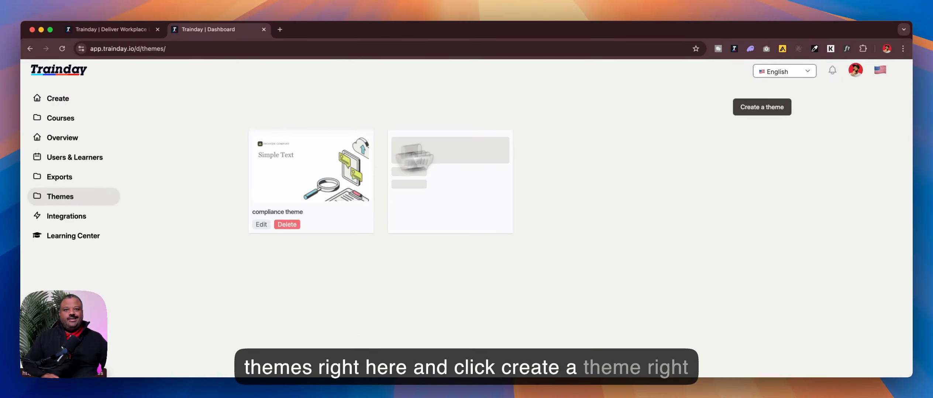
{"action": "left_click", "coordinate": [761, 108]}
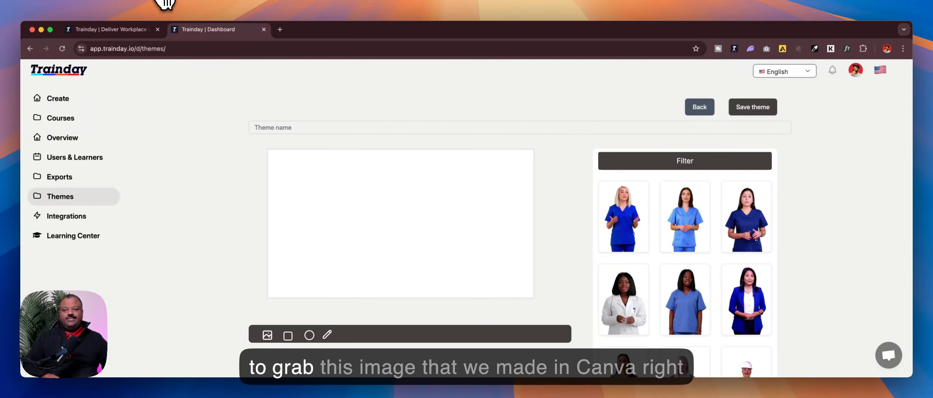
{"action": "left_click_drag", "start_coordinate": [158, 4], "coordinate": [332, 210]}
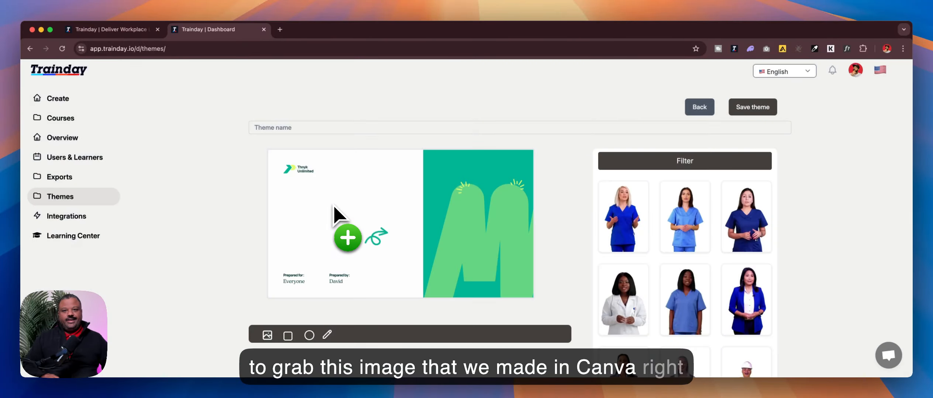
Name the new theme "default theme".
{"action": "left_click", "coordinate": [437, 129]}
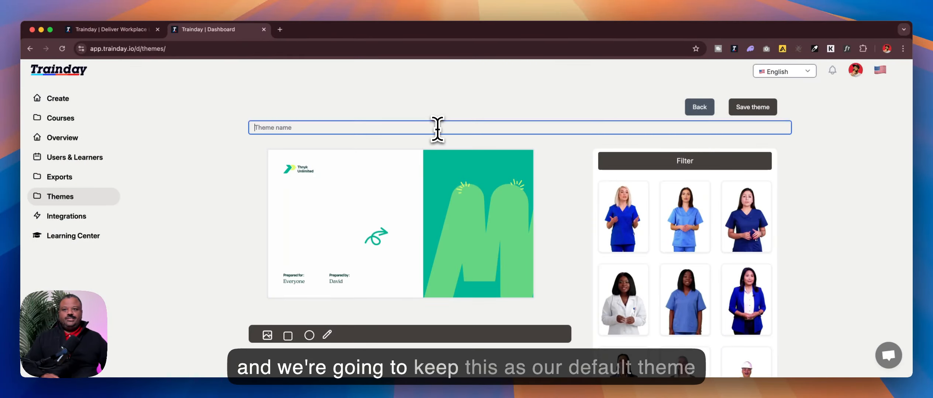
{"action": "type", "text": "default th"}
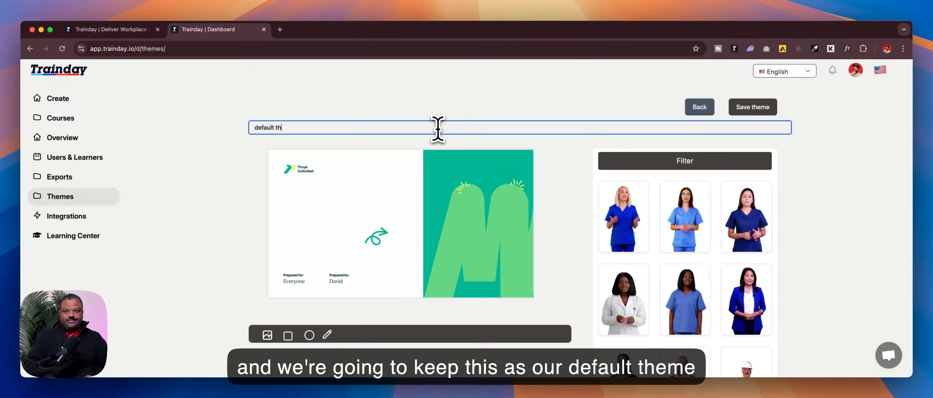
{"action": "type", "text": "eme"}
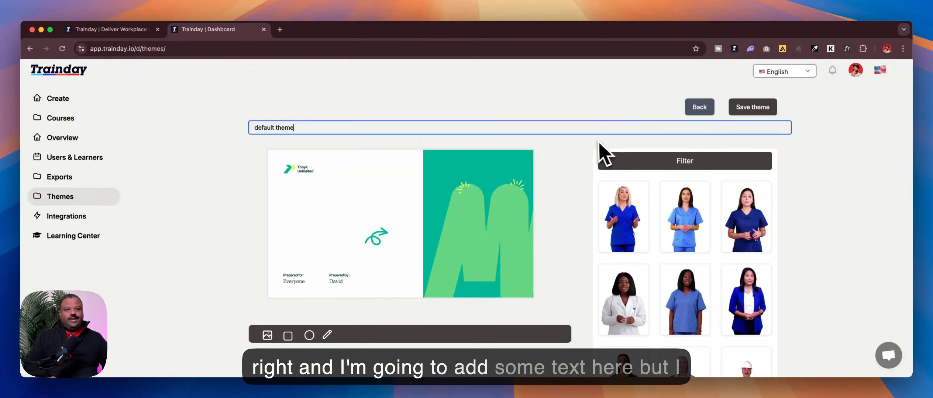
{"action": "left_click", "coordinate": [597, 149]}
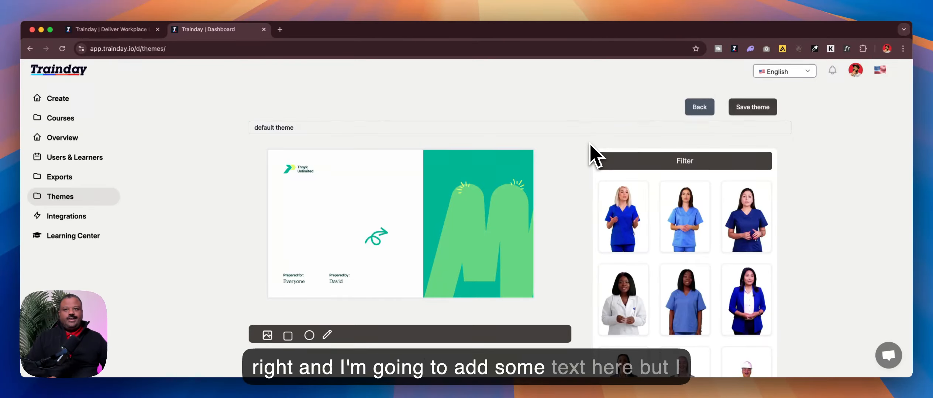
Add a "Simple Text" text box to the theme, shrink it to font size 104 and place it beneath the logo.
{"action": "left_click", "coordinate": [334, 333]}
{"action": "left_click_drag", "start_coordinate": [333, 239], "coordinate": [337, 210]}
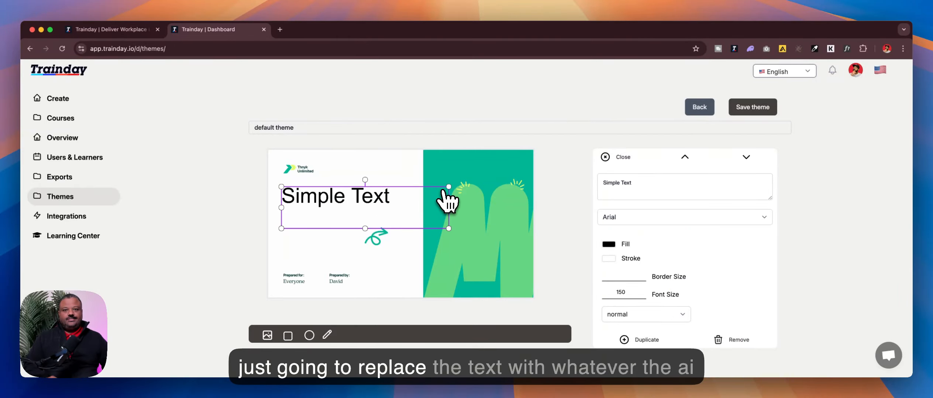
{"action": "left_click_drag", "start_coordinate": [448, 187], "coordinate": [424, 194]}
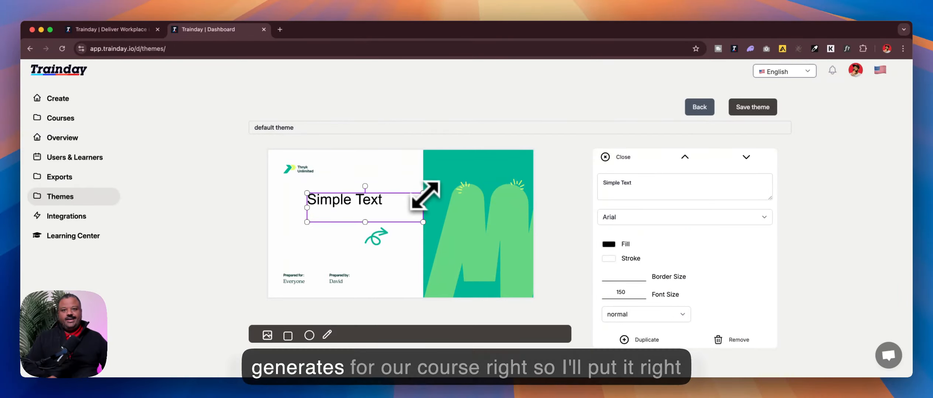
{"action": "left_click_drag", "start_coordinate": [362, 200], "coordinate": [337, 195]}
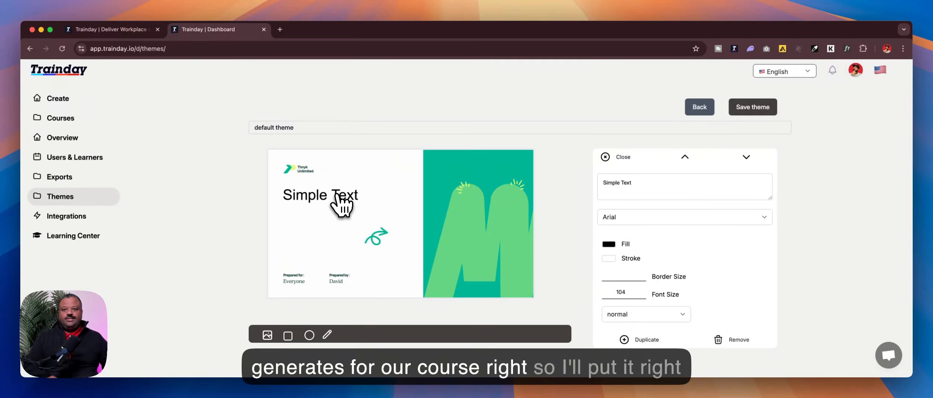
Set the placeholder text to the Georgia font with a dark grey fill, and save the new theme.
{"action": "left_click", "coordinate": [629, 218]}
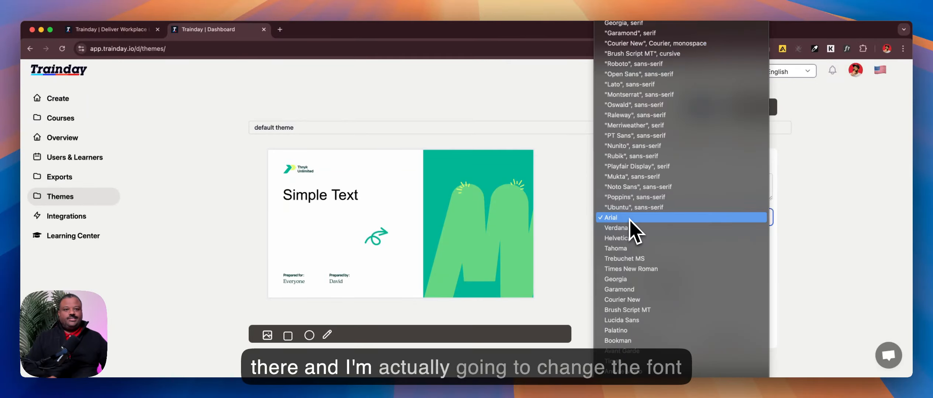
{"action": "left_click", "coordinate": [642, 283]}
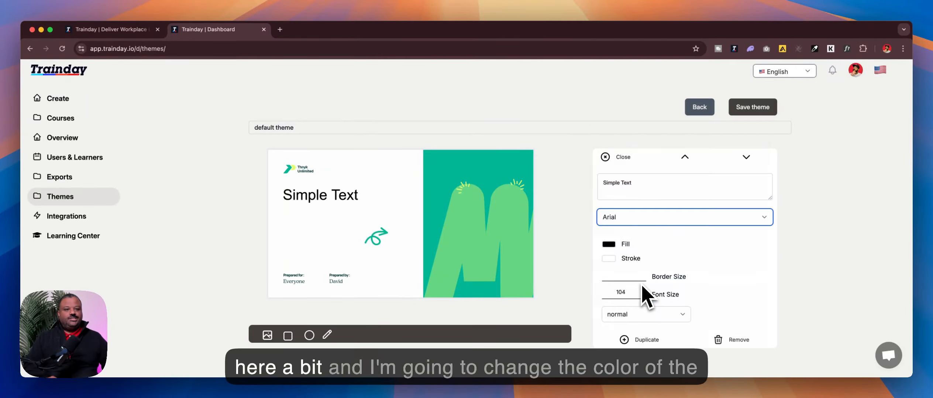
{"action": "left_click", "coordinate": [608, 258]}
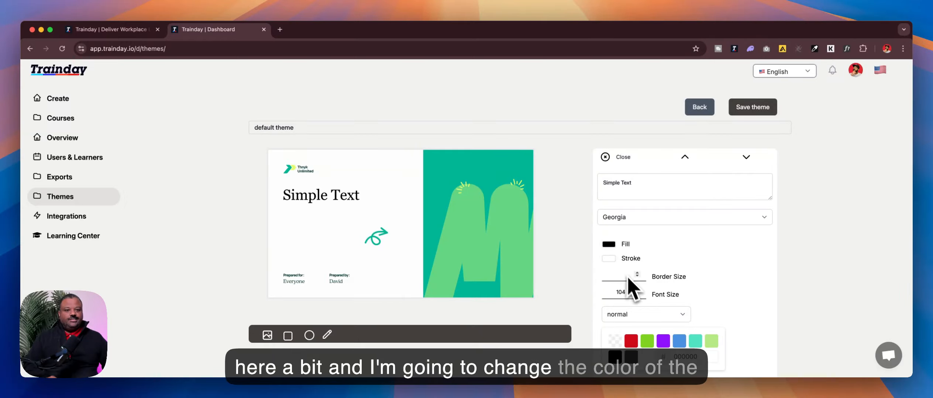
{"action": "left_click", "coordinate": [631, 357]}
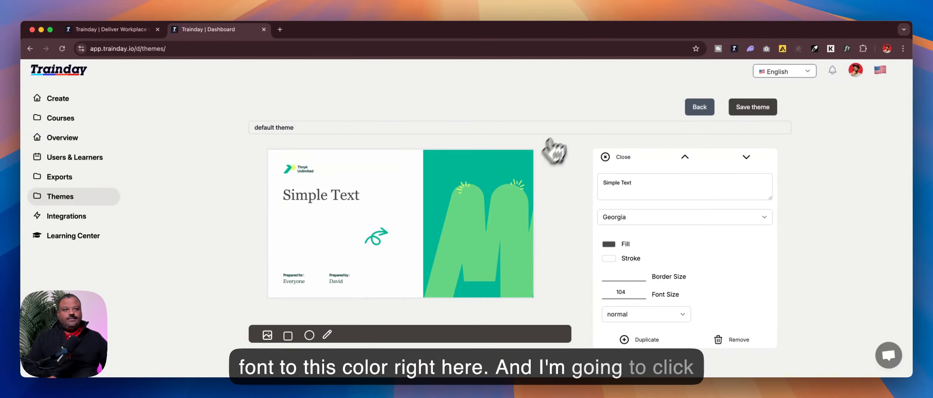
{"action": "left_click", "coordinate": [768, 111]}
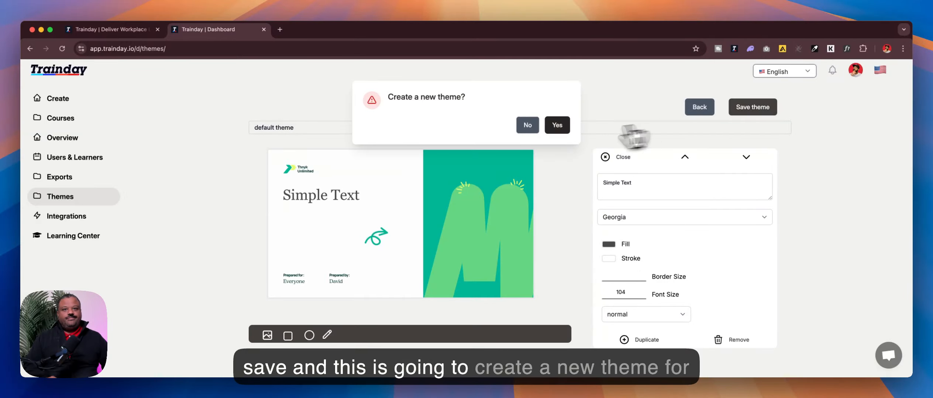
{"action": "left_click", "coordinate": [560, 129]}
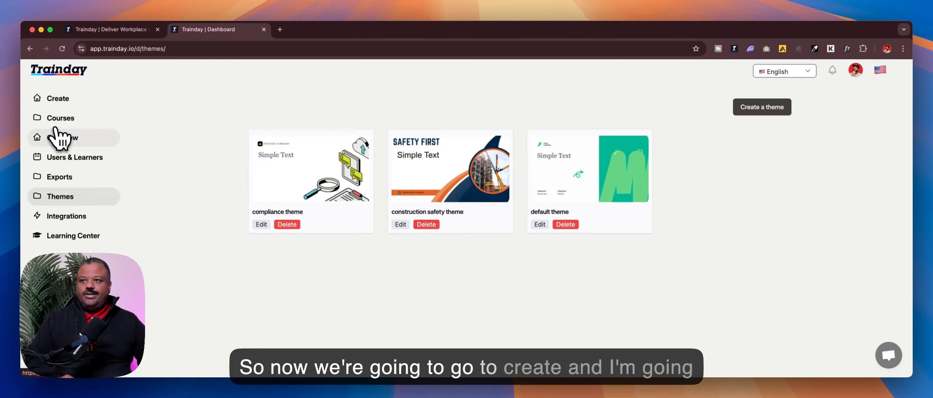
Start a new Onboarding course with Google as its data source.
{"action": "left_click", "coordinate": [52, 98]}
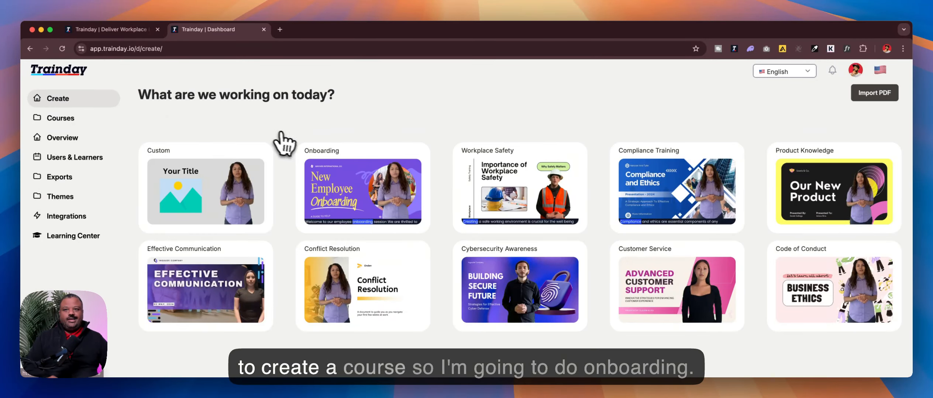
{"action": "left_click", "coordinate": [346, 177]}
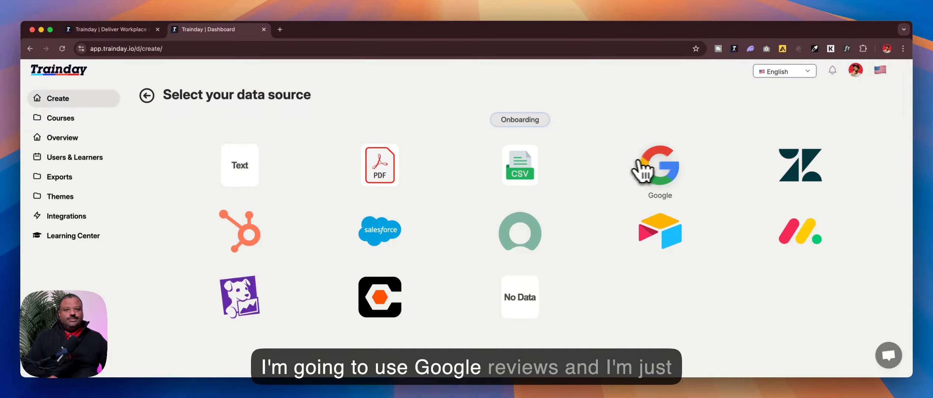
{"action": "left_click", "coordinate": [675, 171]}
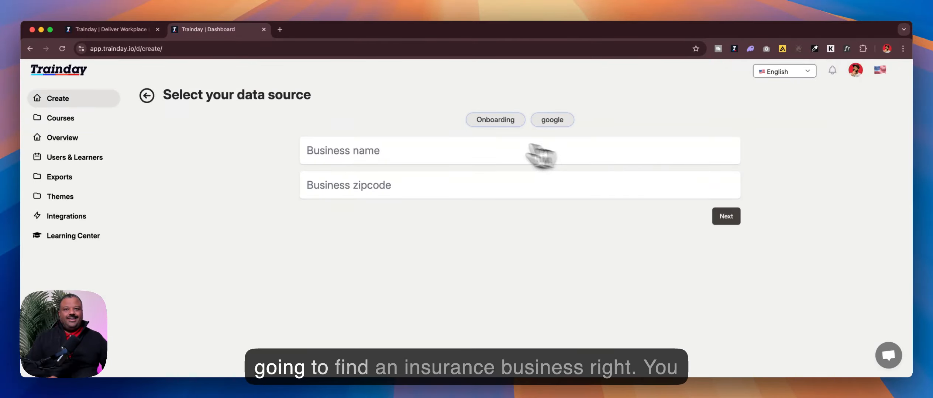
Search for businesses named "insurance" in zip code 32257.
{"action": "left_click", "coordinate": [474, 147]}
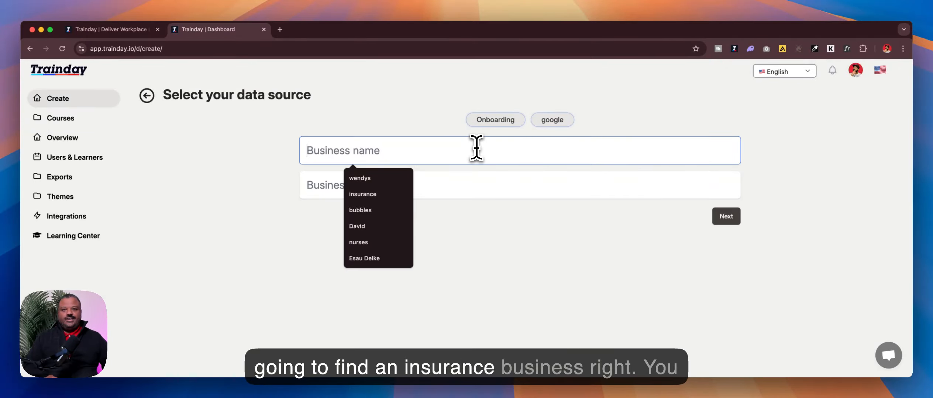
{"action": "left_click", "coordinate": [381, 194]}
{"action": "left_click", "coordinate": [396, 187]}
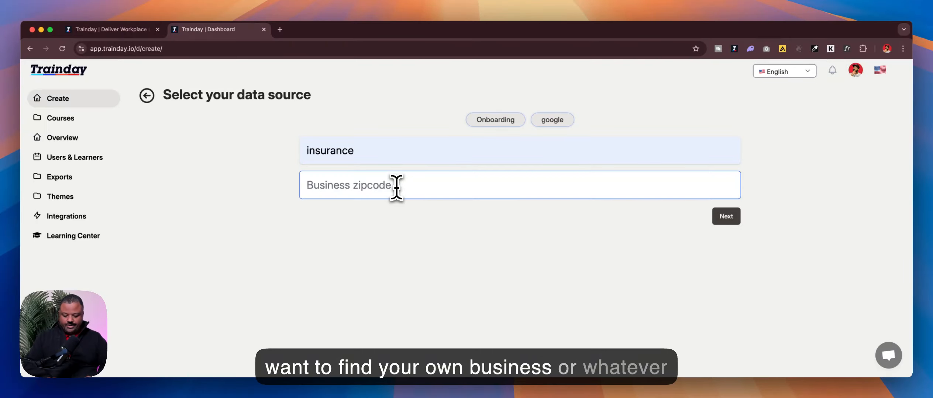
{"action": "type", "text": "32257"}
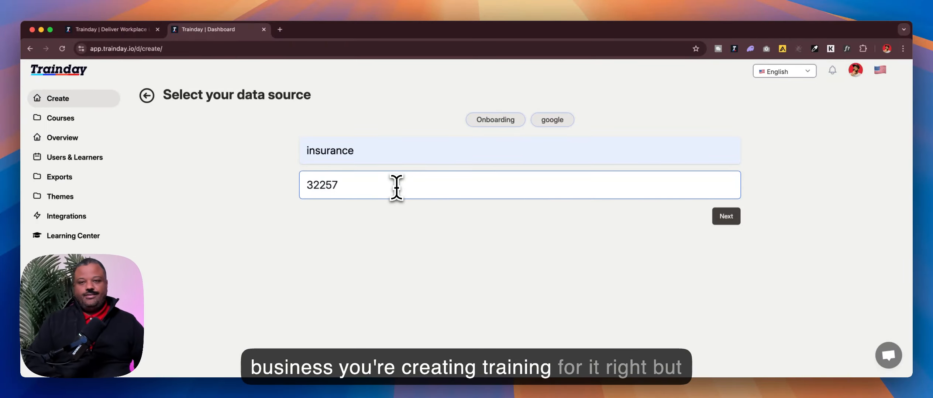
{"action": "key", "text": "Return"}
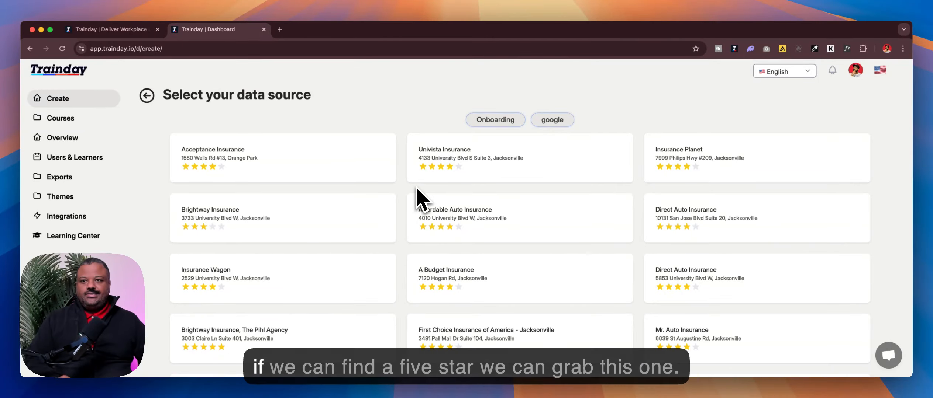
Use the reviews of Brightway Insurance, The Pihl Agency as course data and generate the course in the Blank style.
{"action": "scroll", "coordinate": [414, 196], "scroll_direction": "down", "scroll_amount": 3}
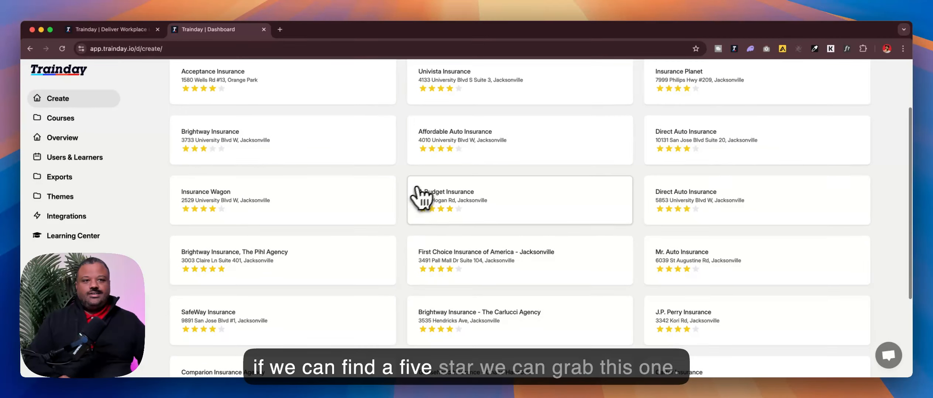
{"action": "left_click", "coordinate": [327, 244]}
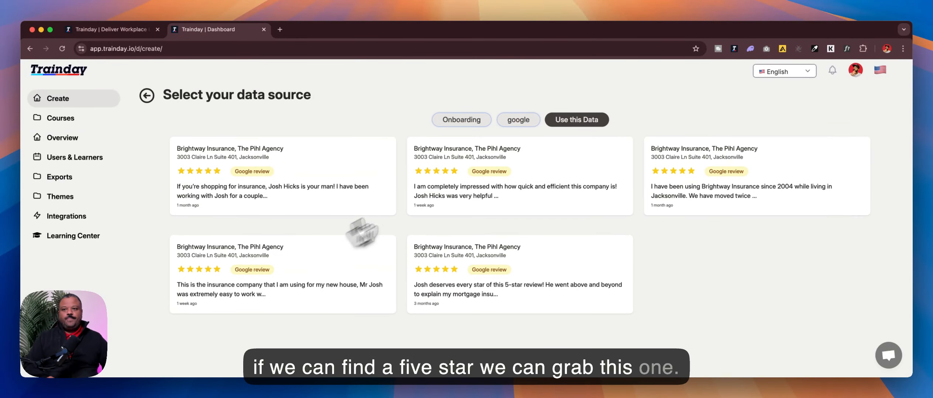
{"action": "left_click", "coordinate": [595, 122]}
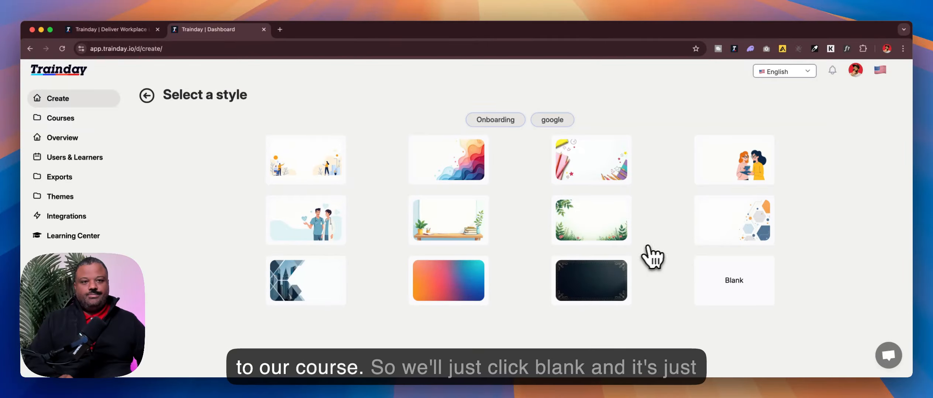
{"action": "left_click", "coordinate": [744, 276]}
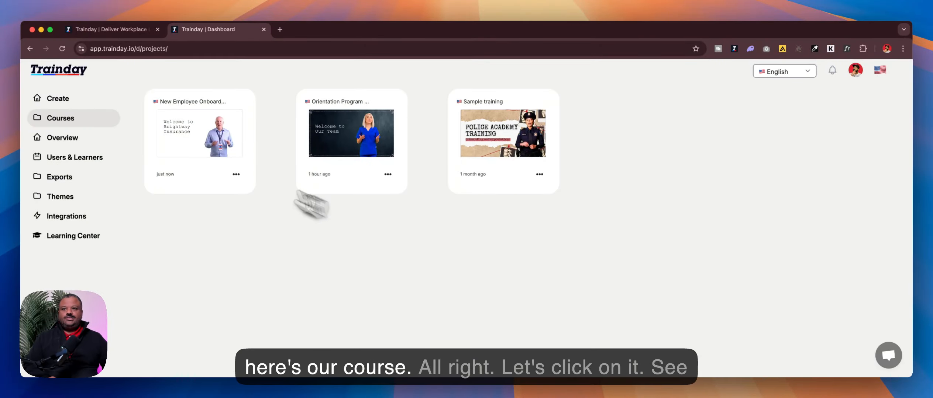
Open the new employee onboarding course and apply the default theme to all its slides.
{"action": "left_click", "coordinate": [218, 143]}
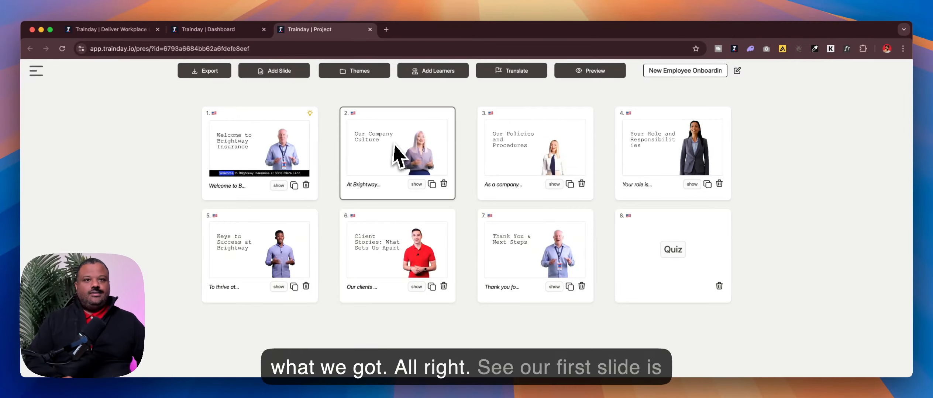
{"action": "left_click", "coordinate": [345, 74]}
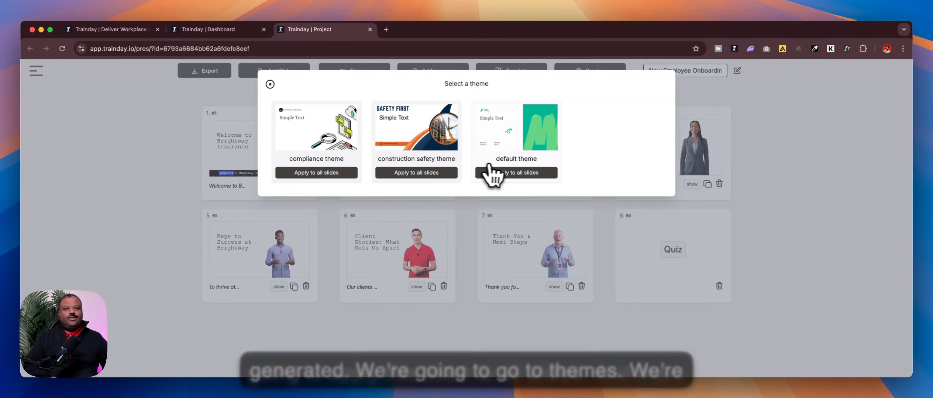
{"action": "left_click", "coordinate": [513, 173]}
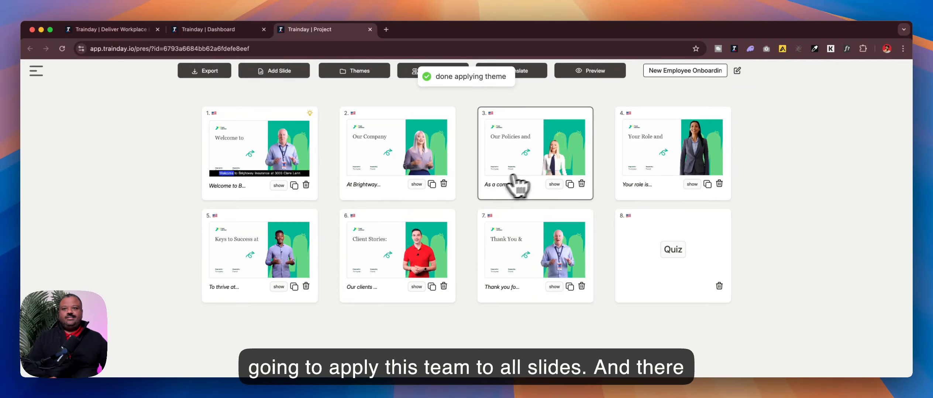
Reduce the title's font size on the first slide until "Welcome to Brightway Insurance" fits in full, and return to the slide overview.
{"action": "left_click", "coordinate": [250, 154]}
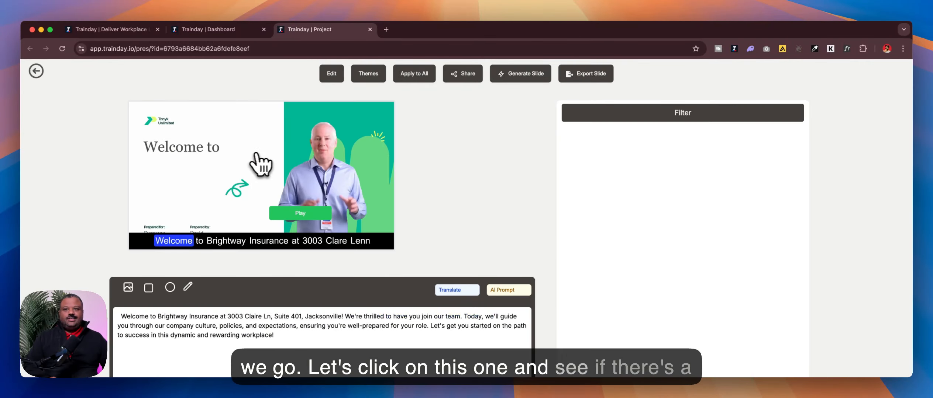
{"action": "left_click", "coordinate": [212, 151]}
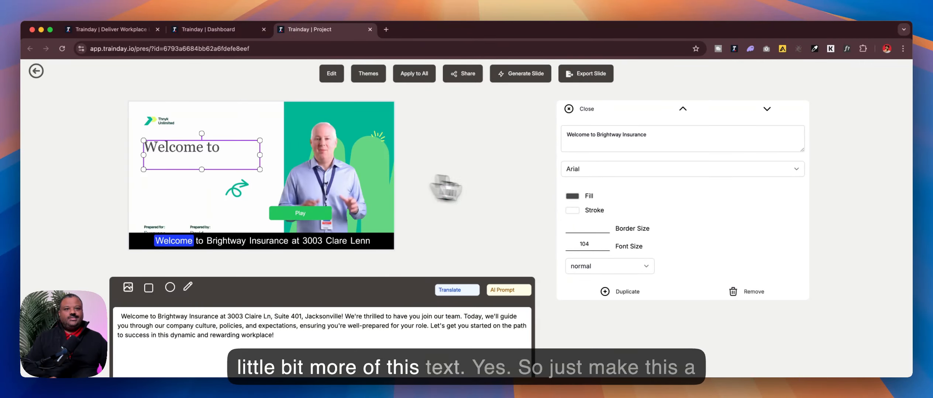
{"action": "left_click", "coordinate": [601, 246]}
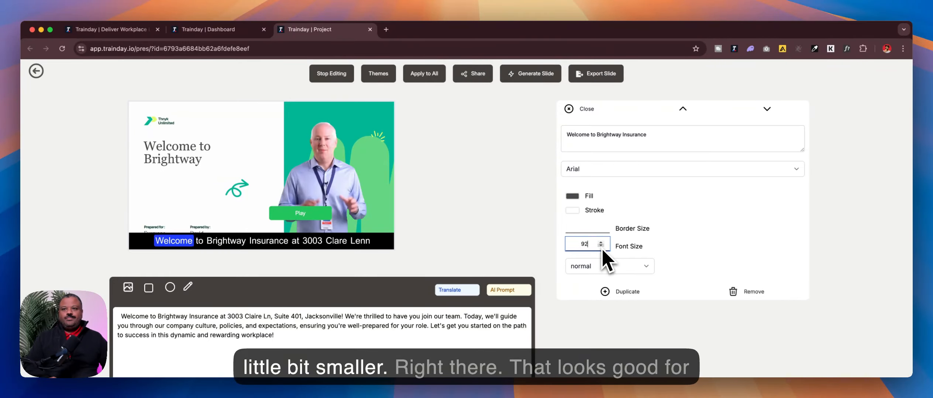
{"action": "left_click", "coordinate": [601, 246]}
{"action": "left_click", "coordinate": [601, 246]}
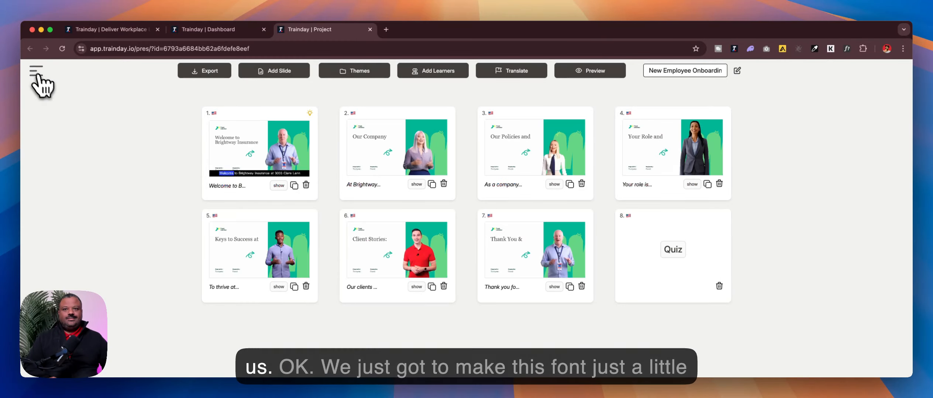
Reduce the title's font size on the second slide to 101 so "Our Company Culture" fits, and return to the slide overview.
{"action": "left_click", "coordinate": [390, 133]}
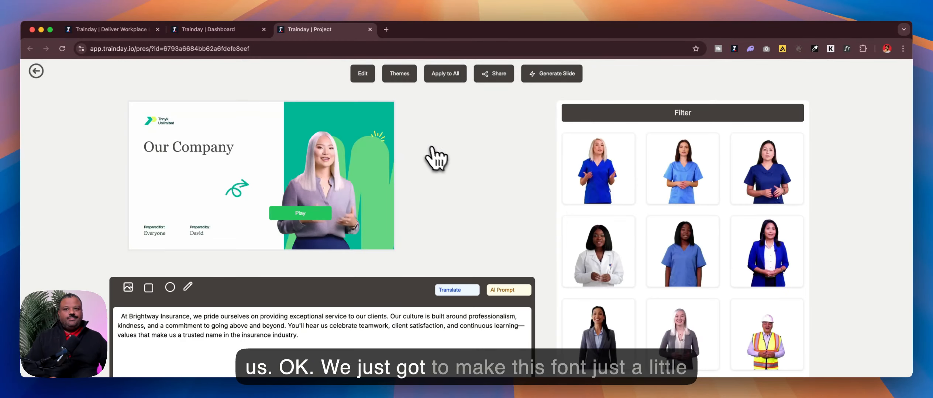
{"action": "left_click", "coordinate": [168, 156]}
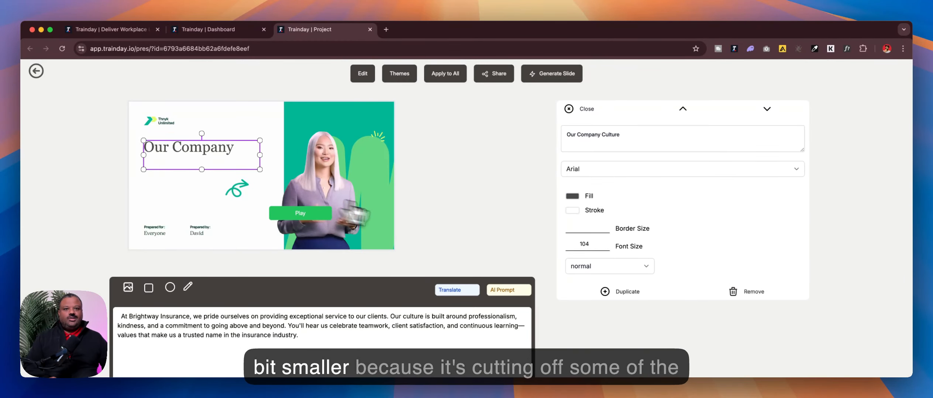
{"action": "left_click", "coordinate": [600, 245]}
{"action": "left_click", "coordinate": [601, 246]}
{"action": "left_click", "coordinate": [601, 245]}
{"action": "left_click", "coordinate": [601, 246]}
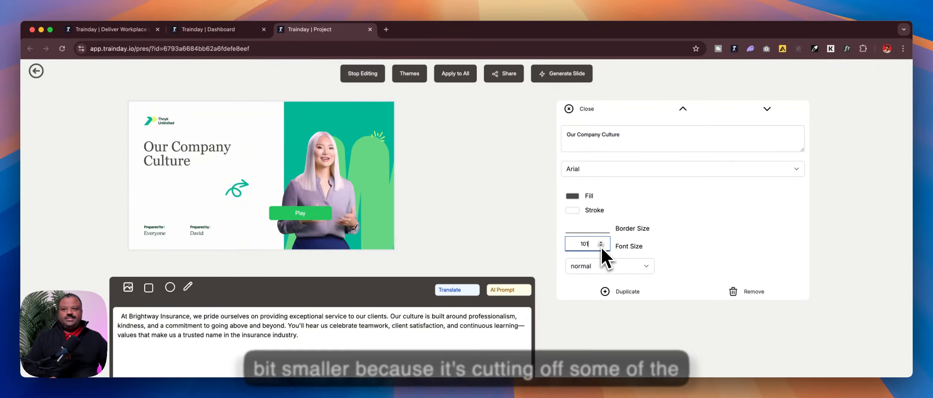
{"action": "left_click", "coordinate": [35, 71]}
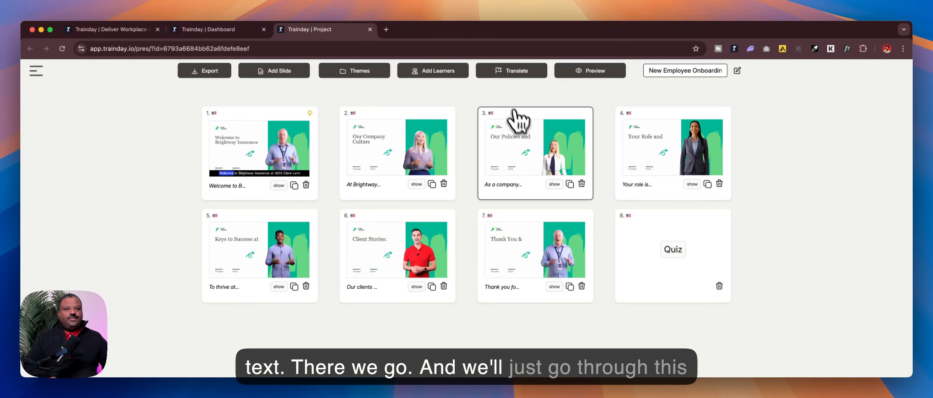
Open the third slide and set the font size of its "Our Policies and Procedures" title to 95.
{"action": "left_click", "coordinate": [528, 142]}
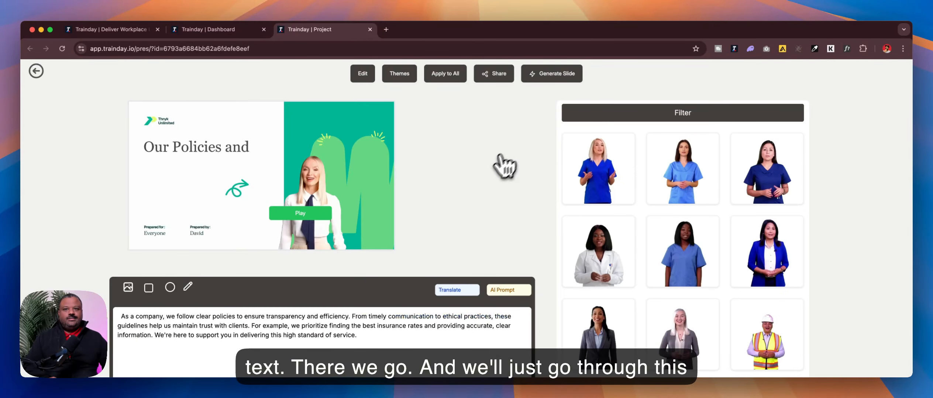
{"action": "left_click", "coordinate": [240, 152]}
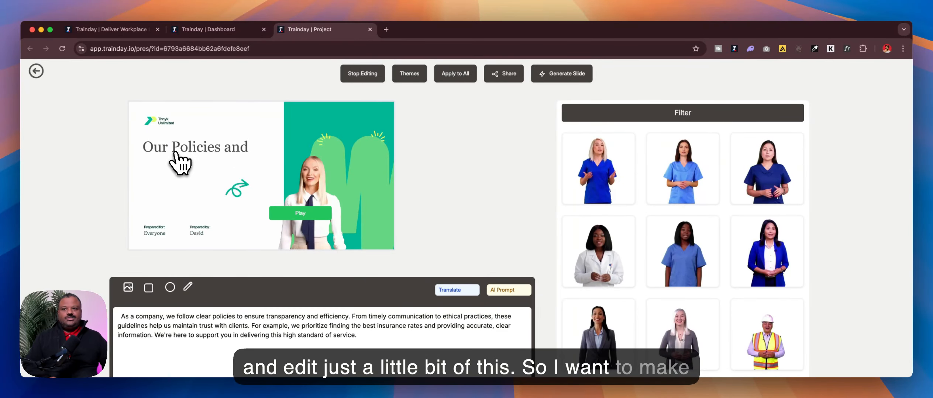
{"action": "left_click", "coordinate": [190, 161]}
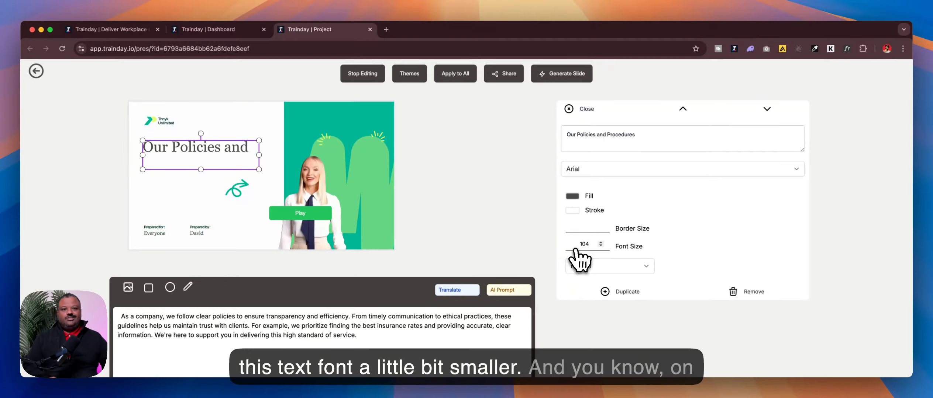
{"action": "left_click", "coordinate": [600, 246]}
{"action": "left_click", "coordinate": [601, 246]}
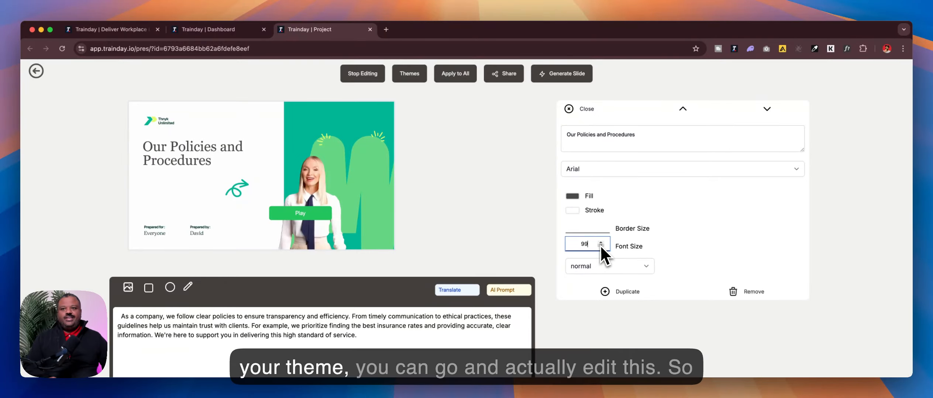
{"action": "left_click", "coordinate": [600, 246]}
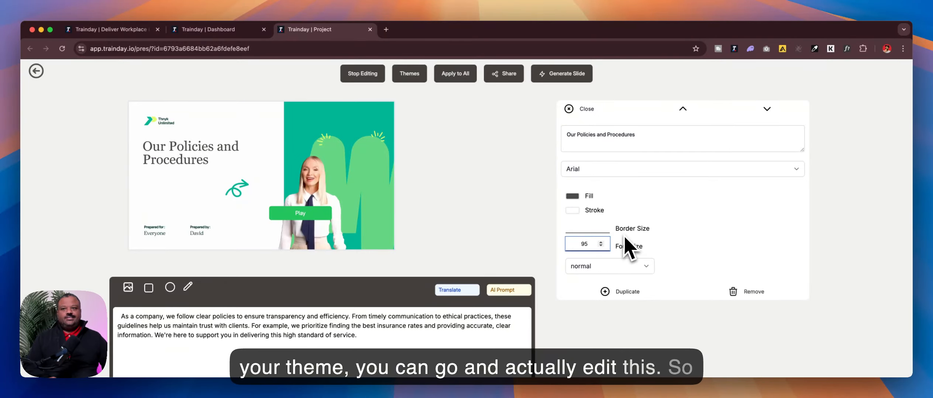
Enlarge the presenter on the "Our Policies and Procedures" slide and move her up and closer to the title.
{"action": "left_click_drag", "start_coordinate": [311, 198], "coordinate": [285, 168]}
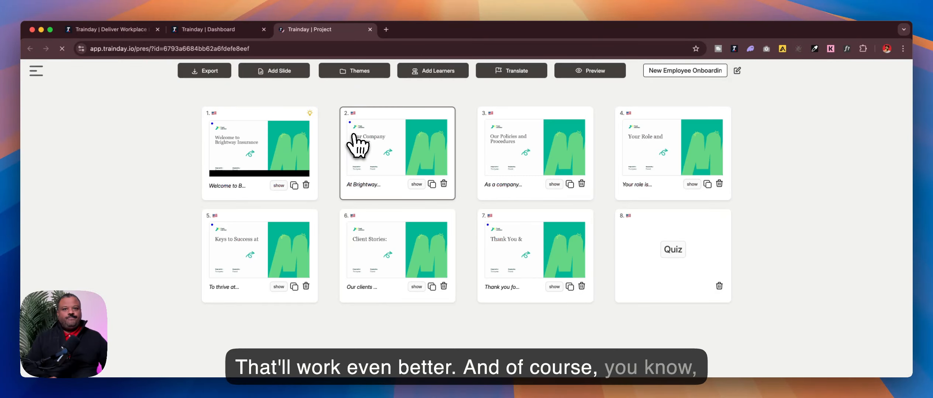
{"action": "left_click", "coordinate": [488, 158]}
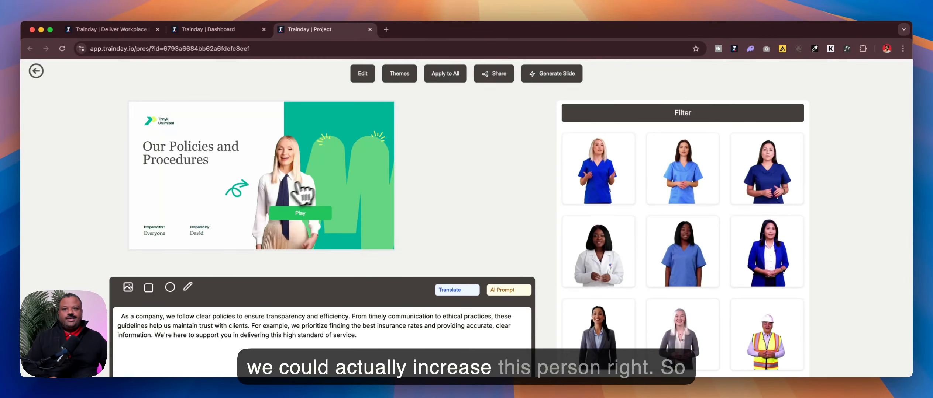
{"action": "left_click", "coordinate": [307, 197]}
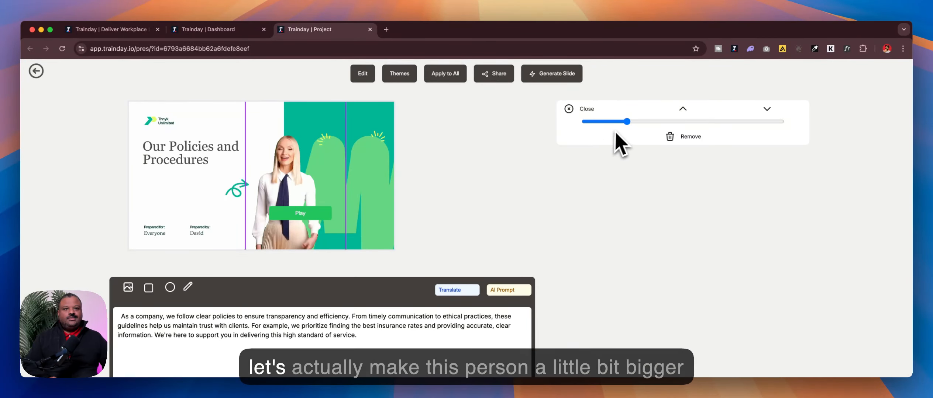
{"action": "left_click_drag", "start_coordinate": [627, 122], "coordinate": [634, 122]}
{"action": "left_click_drag", "start_coordinate": [301, 187], "coordinate": [291, 170]}
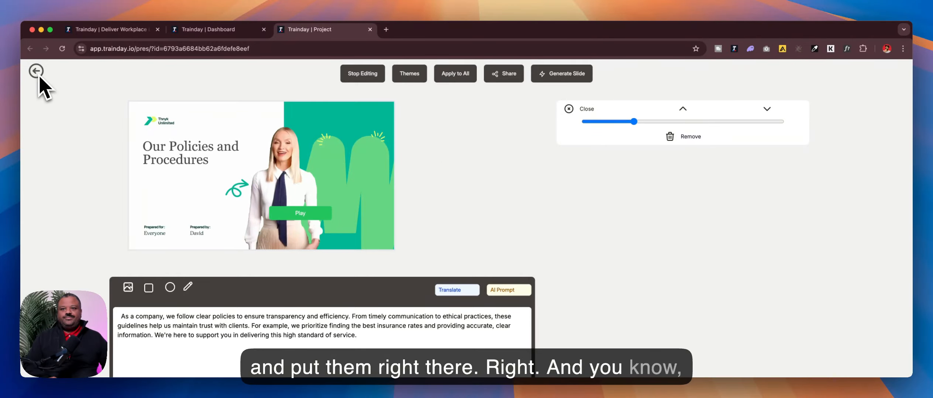
Play a short preview of the "Our Policies and Procedures" slide, stop it and return to the slide overview.
{"action": "left_click", "coordinate": [322, 217]}
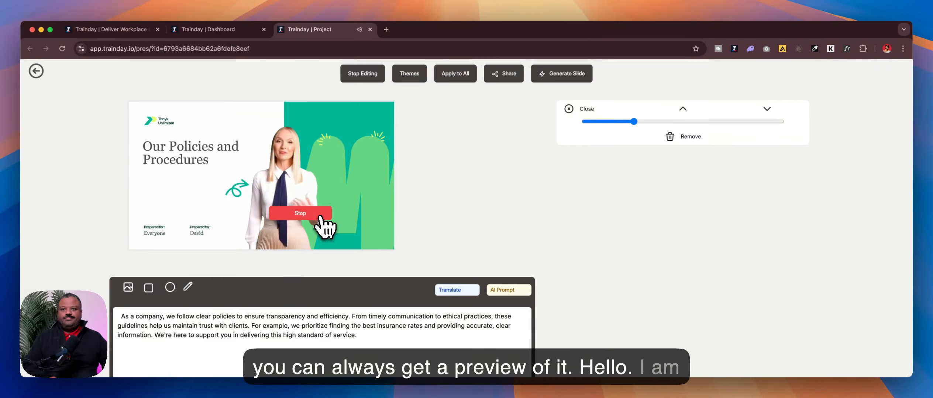
{"action": "left_click", "coordinate": [324, 226]}
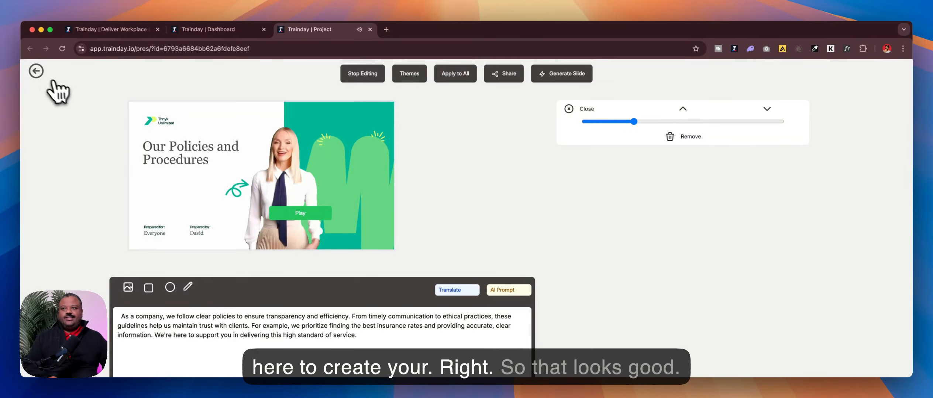
{"action": "left_click", "coordinate": [36, 71]}
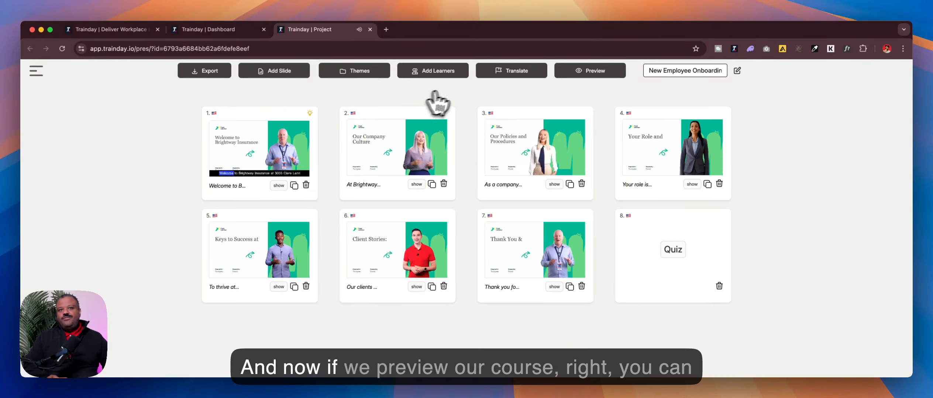
Preview the course, play and stop the "Welcome to Brightway Insurance" slide, and look through the whole slide list.
{"action": "left_click", "coordinate": [578, 71]}
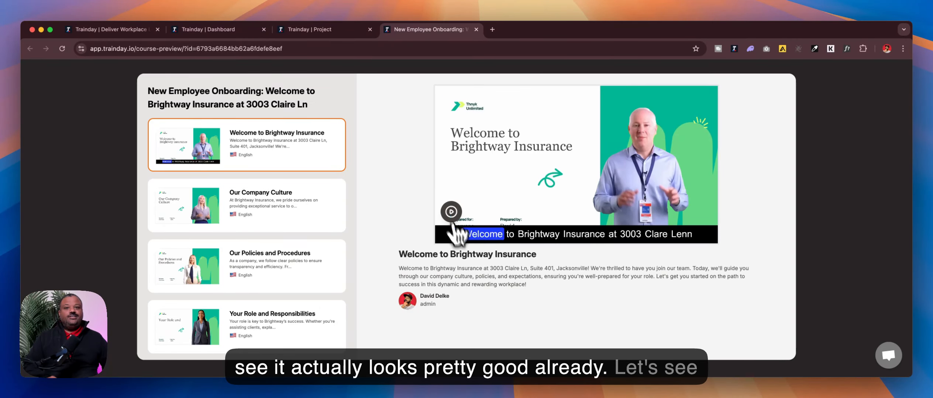
{"action": "left_click", "coordinate": [451, 211]}
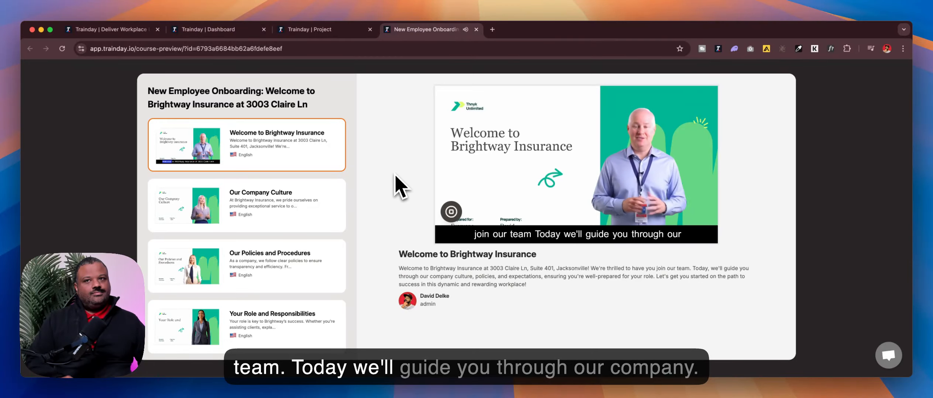
{"action": "left_click", "coordinate": [449, 214]}
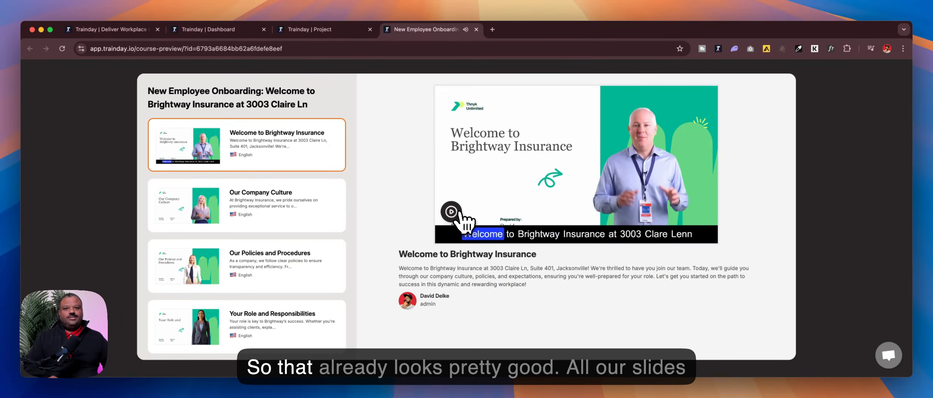
{"action": "scroll", "coordinate": [295, 204], "scroll_direction": "down", "scroll_amount": 10}
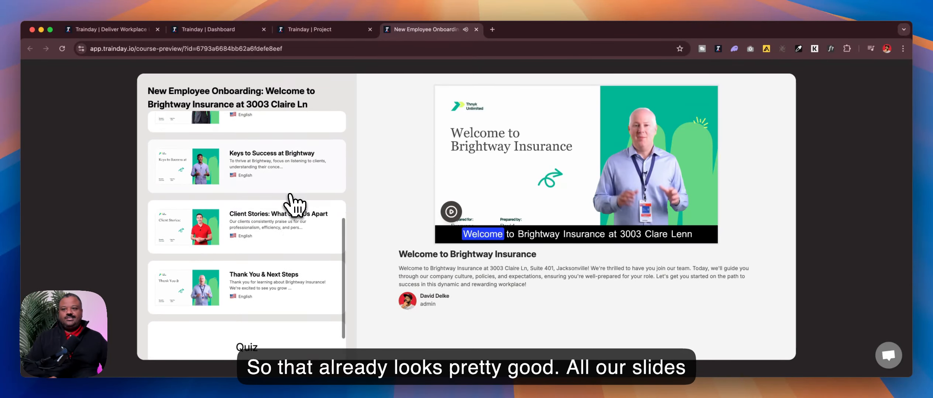
{"action": "scroll", "coordinate": [294, 204], "scroll_direction": "up", "scroll_amount": 10}
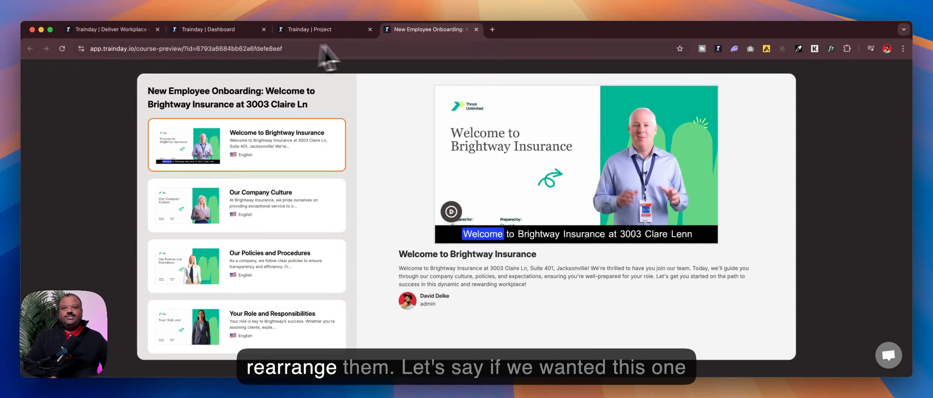
Move the "Our Policies and Procedures" slide ahead of "Our Company Culture" in the project and reload the course preview.
{"action": "left_click", "coordinate": [360, 34]}
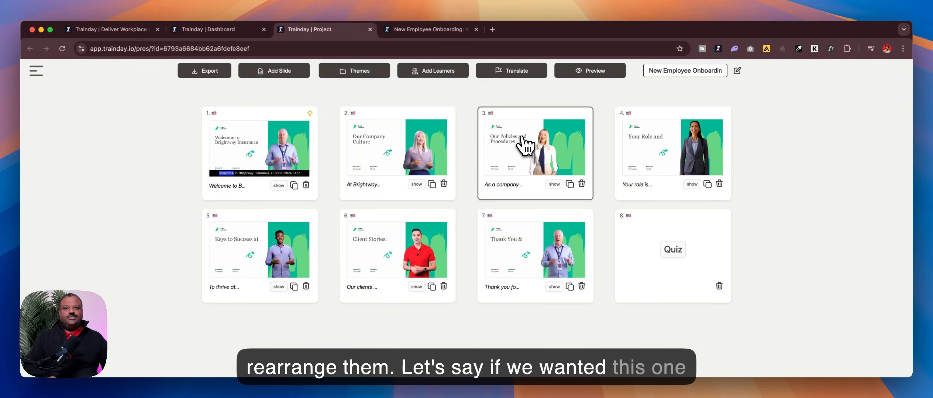
{"action": "left_click_drag", "start_coordinate": [523, 145], "coordinate": [423, 149]}
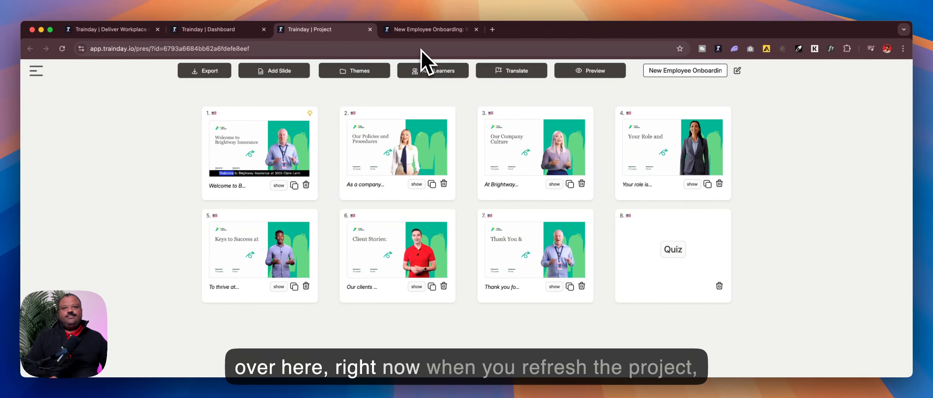
{"action": "left_click", "coordinate": [424, 31]}
{"action": "left_click", "coordinate": [426, 48]}
{"action": "key", "text": "Return"}
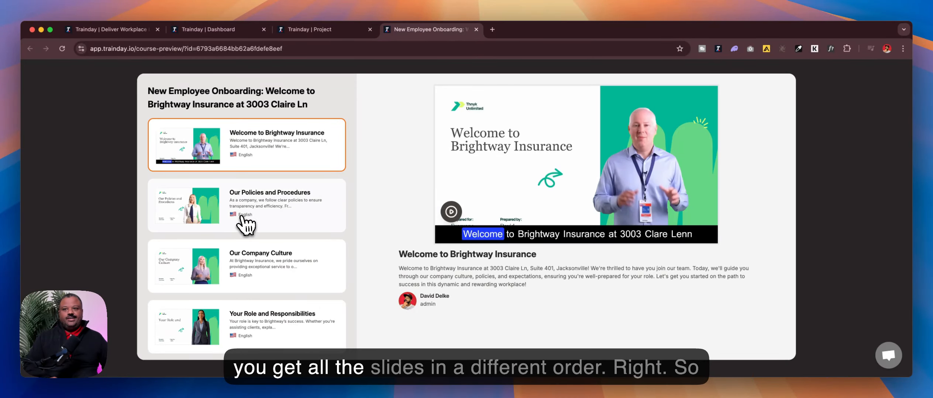
Check the reordered slides in the course preview and close the preview.
{"action": "left_click", "coordinate": [244, 226]}
{"action": "left_click", "coordinate": [252, 258]}
{"action": "left_click", "coordinate": [252, 208]}
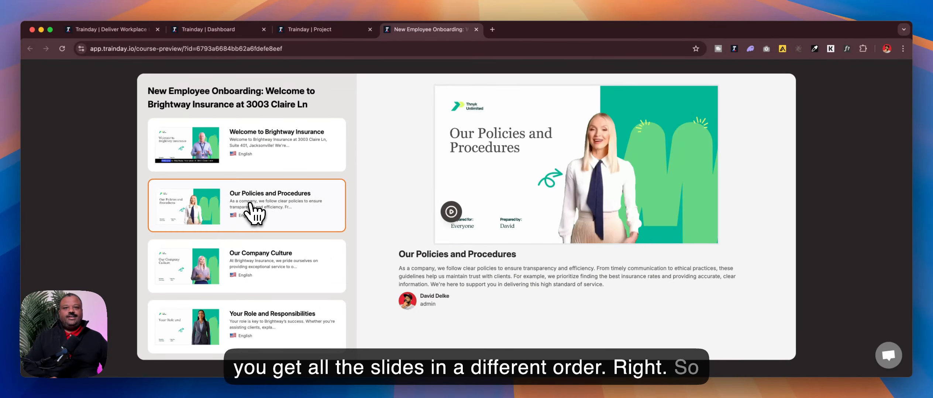
{"action": "left_click", "coordinate": [264, 162]}
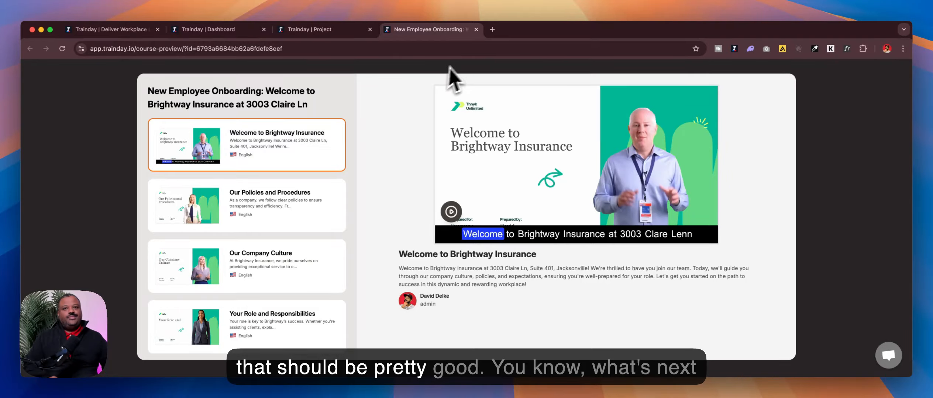
{"action": "left_click", "coordinate": [476, 29]}
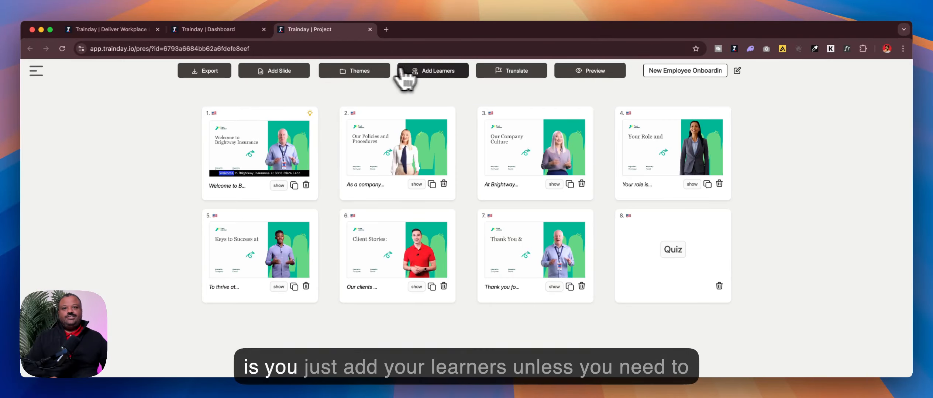
Assign all learners in the account to the course and save the selection.
{"action": "left_click", "coordinate": [420, 74]}
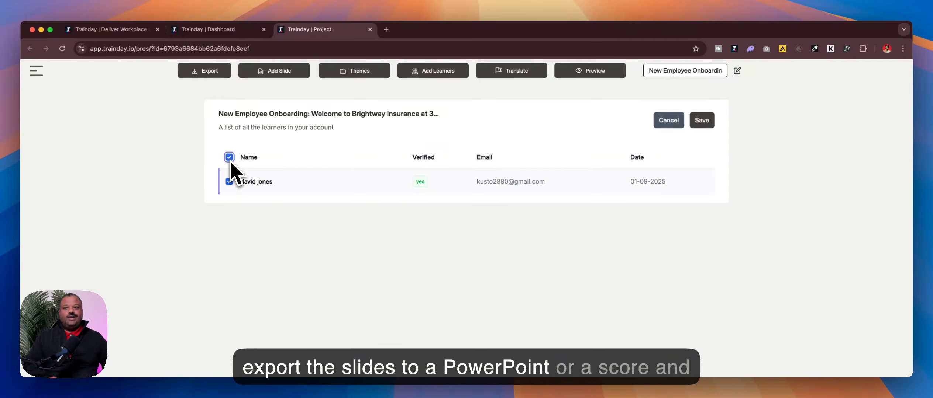
{"action": "left_click", "coordinate": [702, 120]}
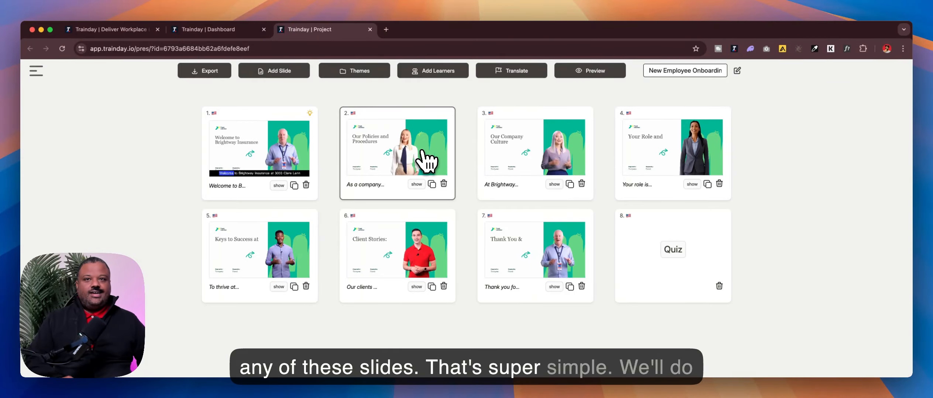
Add a quiz module to the project and place it fourth, right after the "Our Company Culture" slide.
{"action": "left_click", "coordinate": [284, 73]}
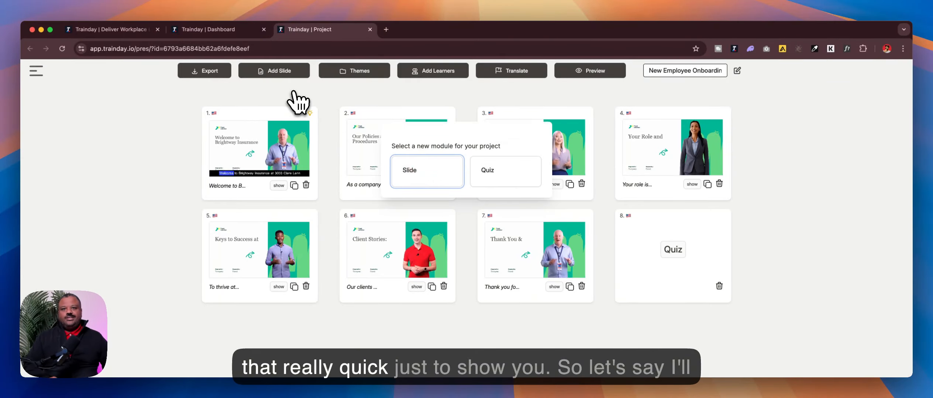
{"action": "left_click", "coordinate": [475, 169]}
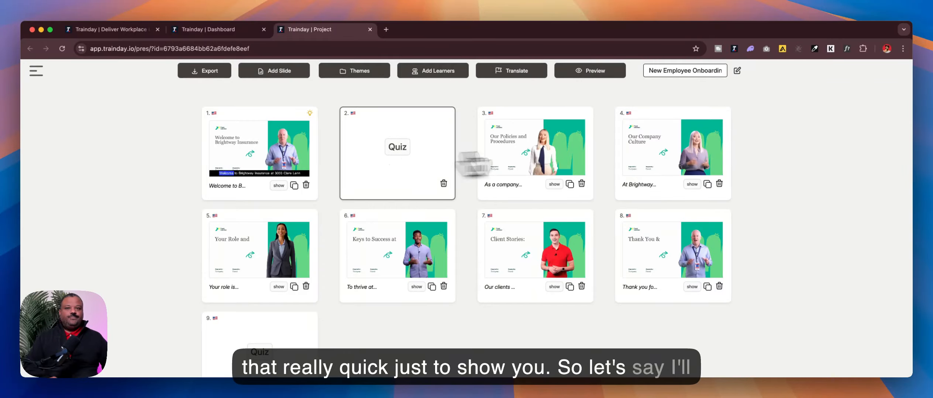
{"action": "left_click_drag", "start_coordinate": [474, 164], "coordinate": [637, 158]}
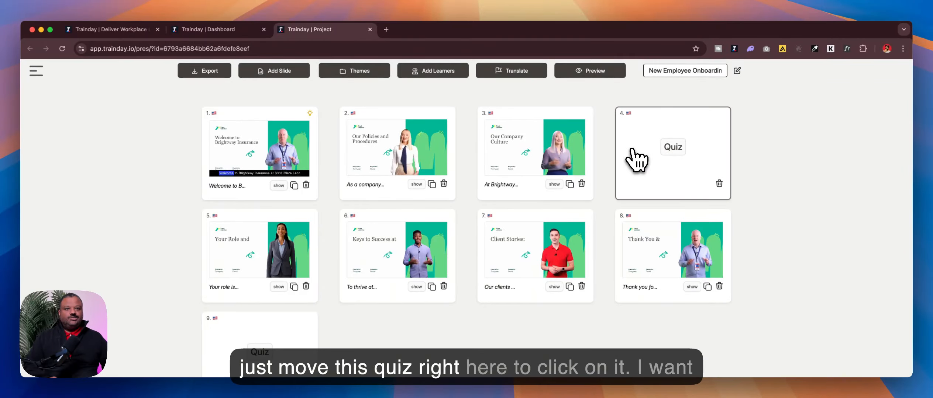
Generate four questions for the fourth-position quiz from the "Our Company Culture" and "Our Policies and Procedures" slides, and return to the slide overview.
{"action": "left_click", "coordinate": [672, 155]}
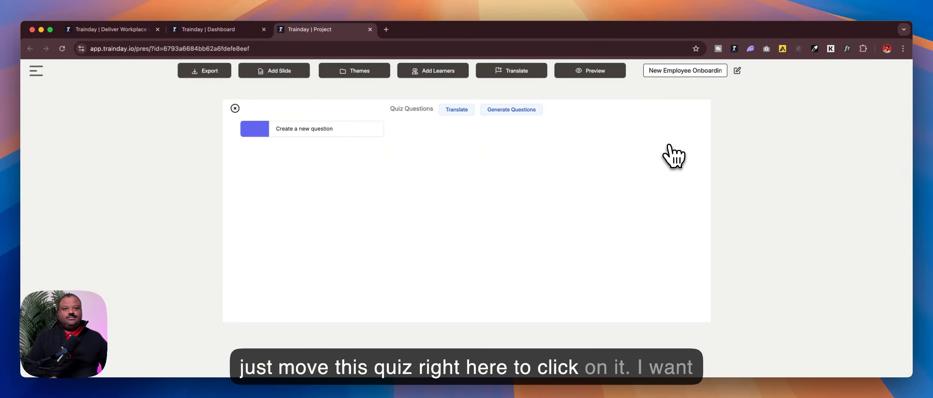
{"action": "left_click", "coordinate": [494, 111]}
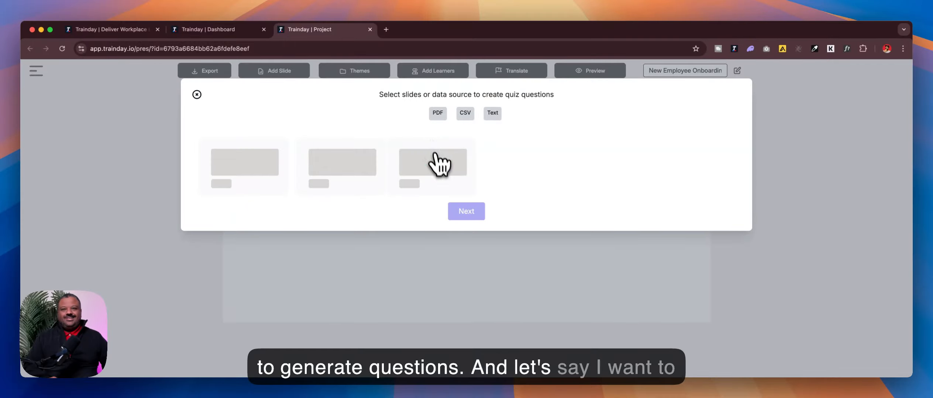
{"action": "left_click", "coordinate": [443, 168]}
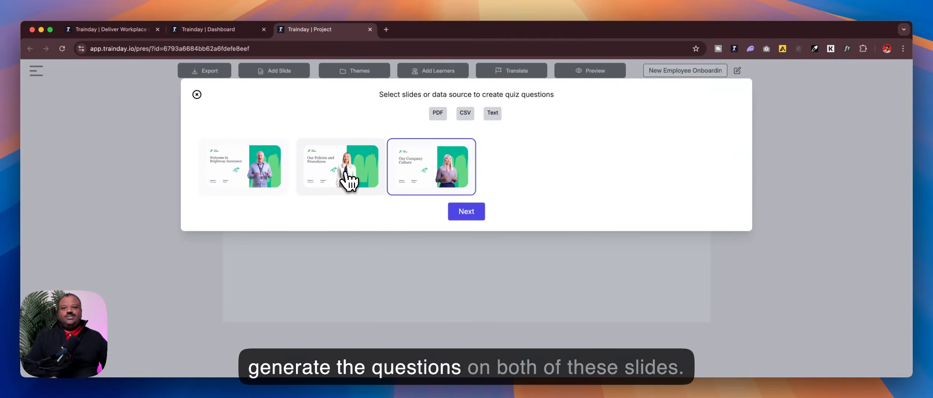
{"action": "left_click", "coordinate": [349, 181]}
{"action": "left_click", "coordinate": [461, 218]}
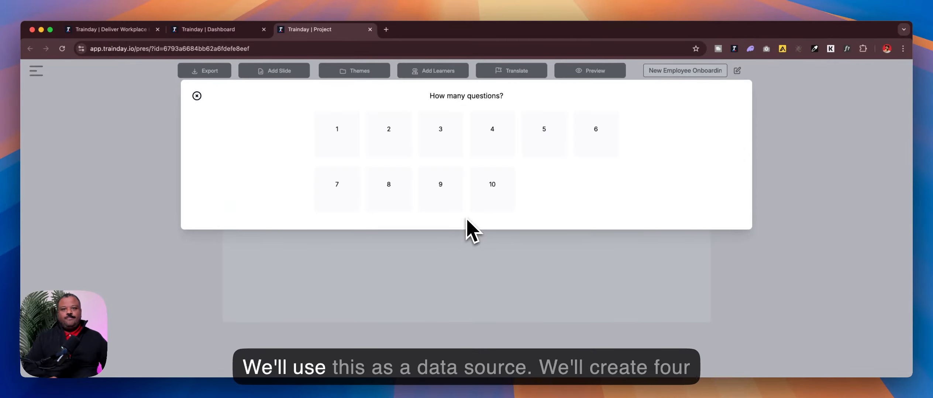
{"action": "left_click", "coordinate": [492, 136]}
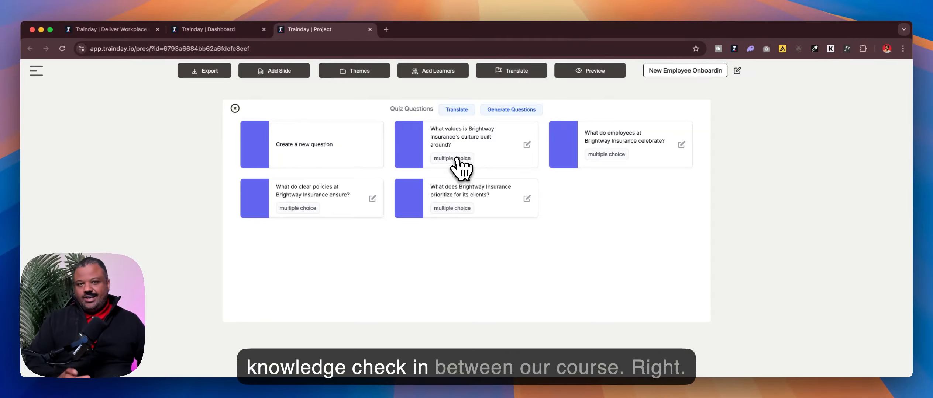
{"action": "left_click", "coordinate": [234, 109]}
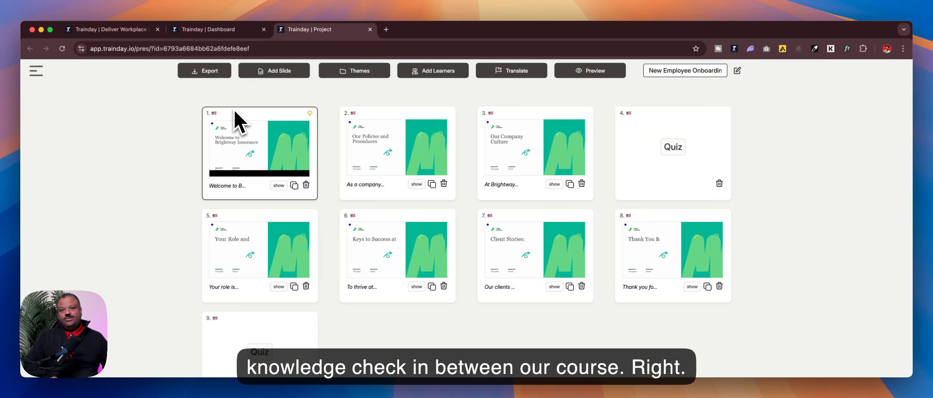
Preview the course and view the policies and company culture slides and the quiz that follows them.
{"action": "left_click", "coordinate": [576, 73]}
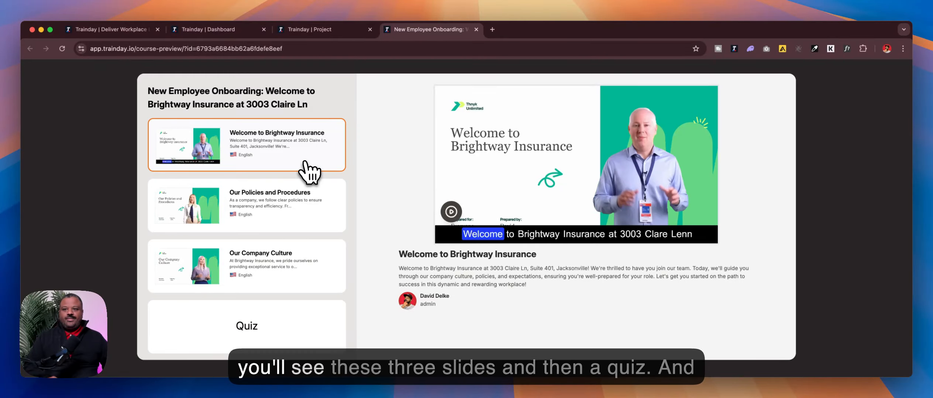
{"action": "left_click", "coordinate": [273, 200]}
{"action": "left_click", "coordinate": [278, 250]}
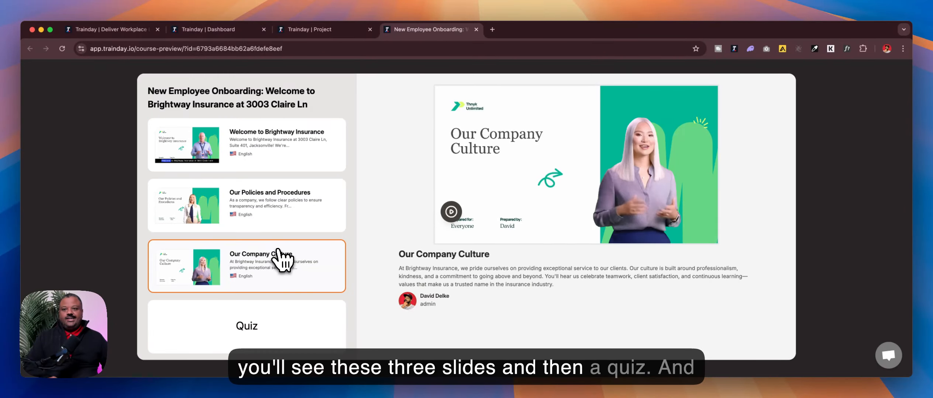
{"action": "left_click", "coordinate": [295, 313]}
Check the final quiz and the "Thank You & Next Steps" slide in the course preview, and return to the Trainday home page.
{"action": "scroll", "coordinate": [275, 236], "scroll_direction": "down", "scroll_amount": 10}
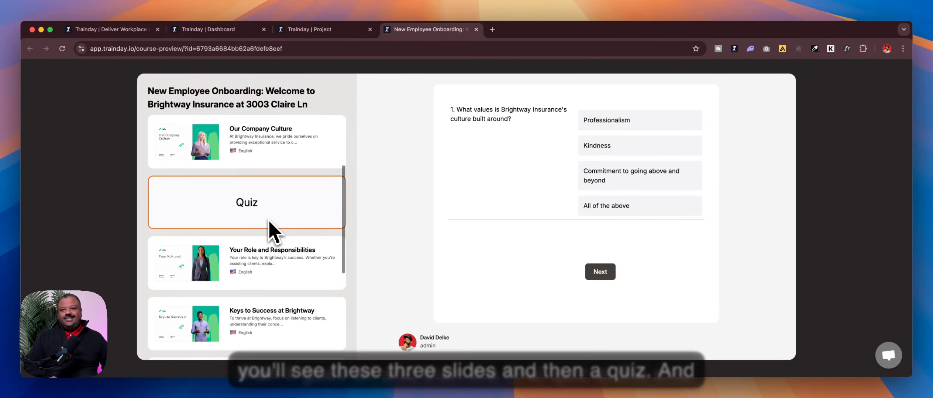
{"action": "left_click", "coordinate": [290, 283]}
{"action": "scroll", "coordinate": [279, 258], "scroll_direction": "up", "scroll_amount": 1}
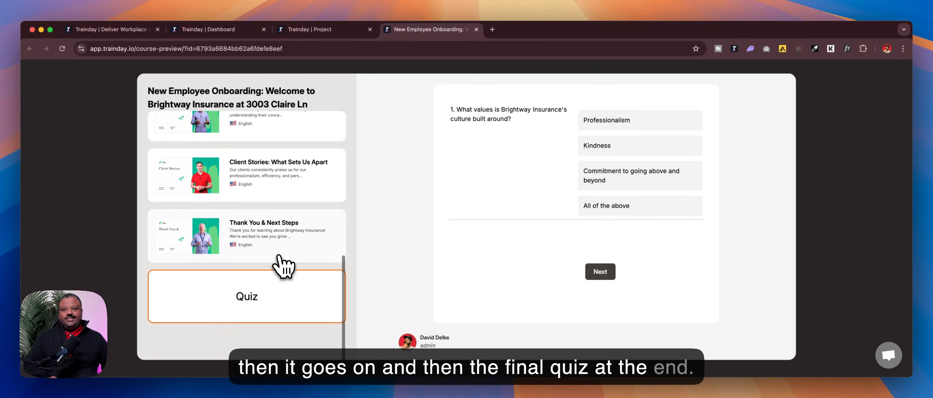
{"action": "left_click", "coordinate": [279, 245]}
{"action": "scroll", "coordinate": [279, 244], "scroll_direction": "up", "scroll_amount": 4}
{"action": "scroll", "coordinate": [280, 245], "scroll_direction": "up", "scroll_amount": 5}
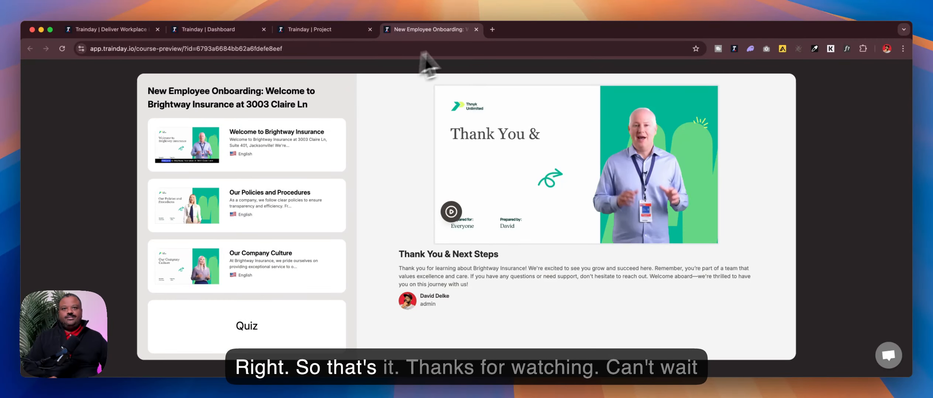
{"action": "left_click", "coordinate": [131, 32]}
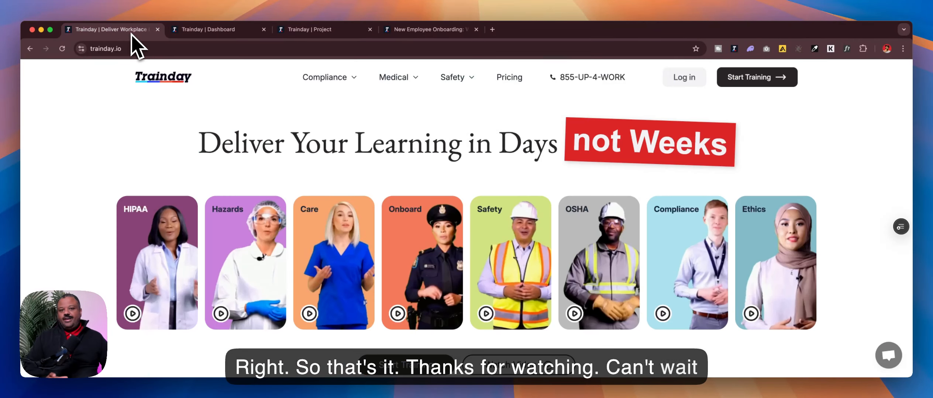